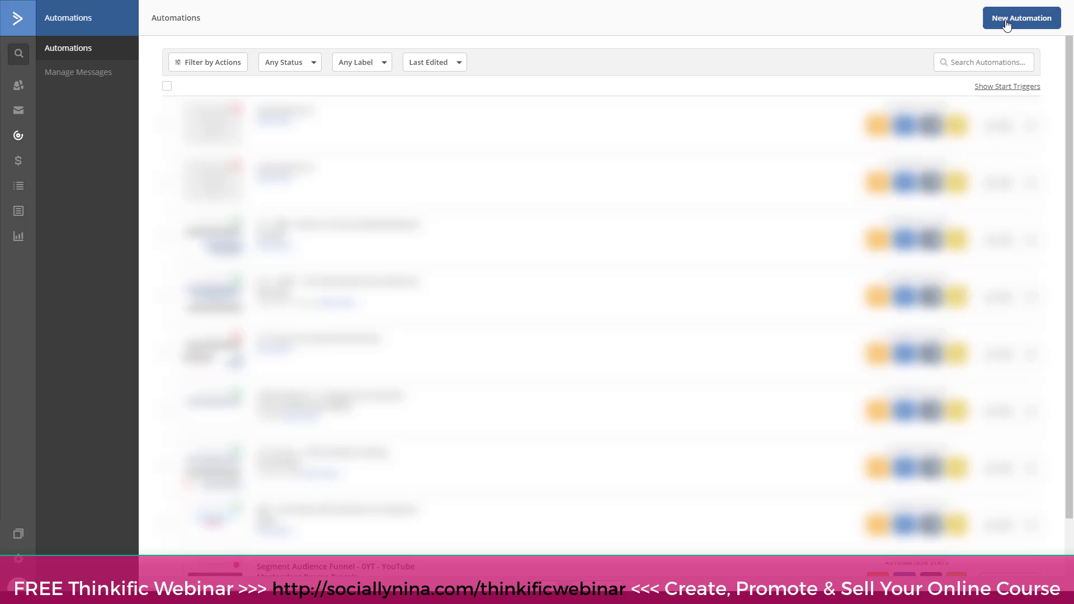
Create a from-scratch automation with the Sales & CRM 'Event is recorded' start trigger.
left_click(1006, 23)
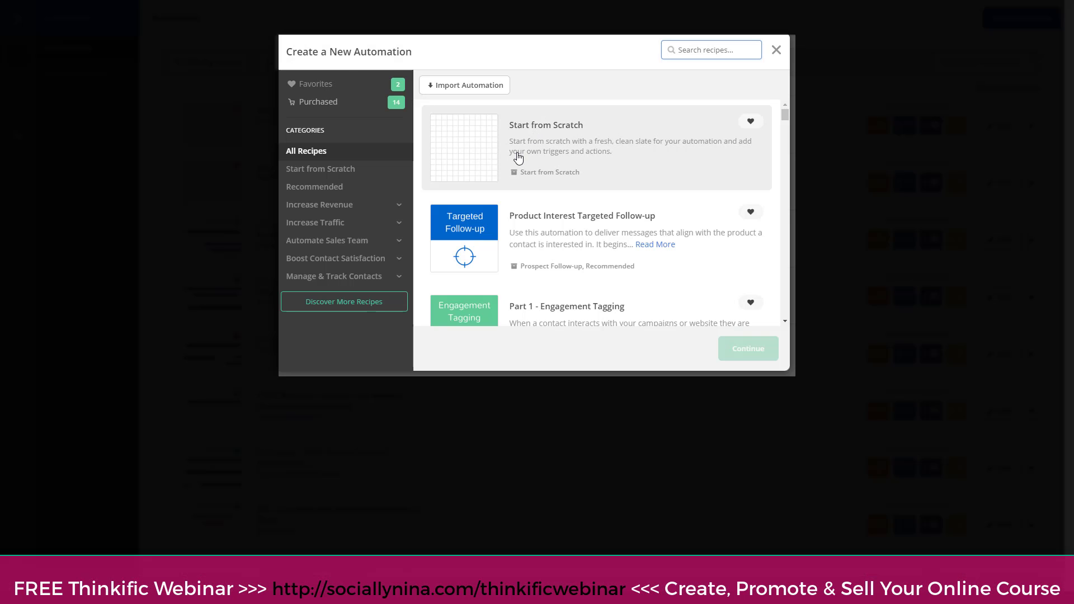
left_click(518, 157)
left_click(749, 360)
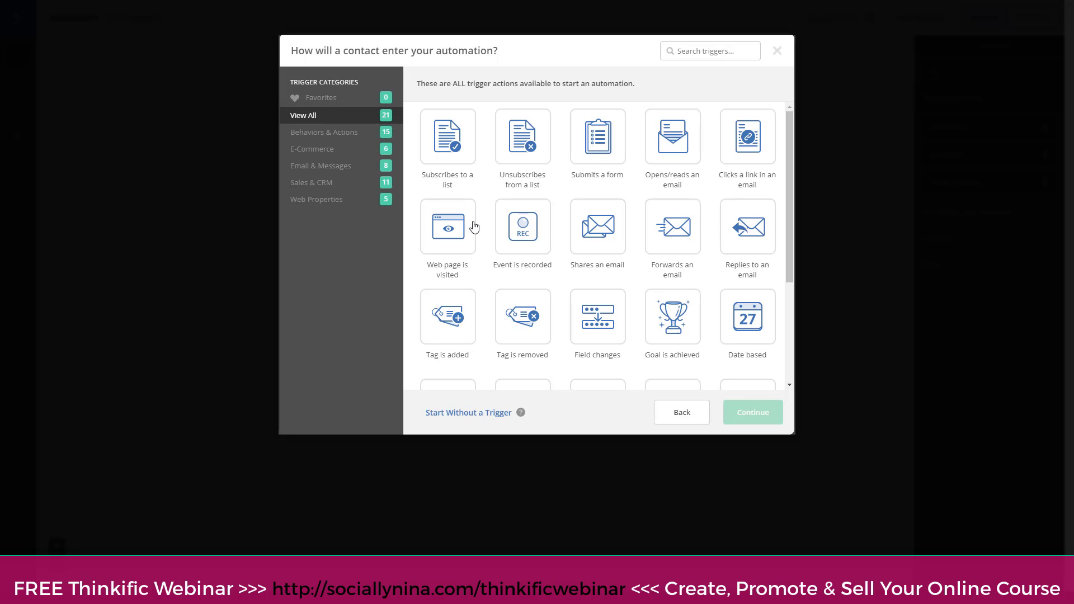
left_click(320, 188)
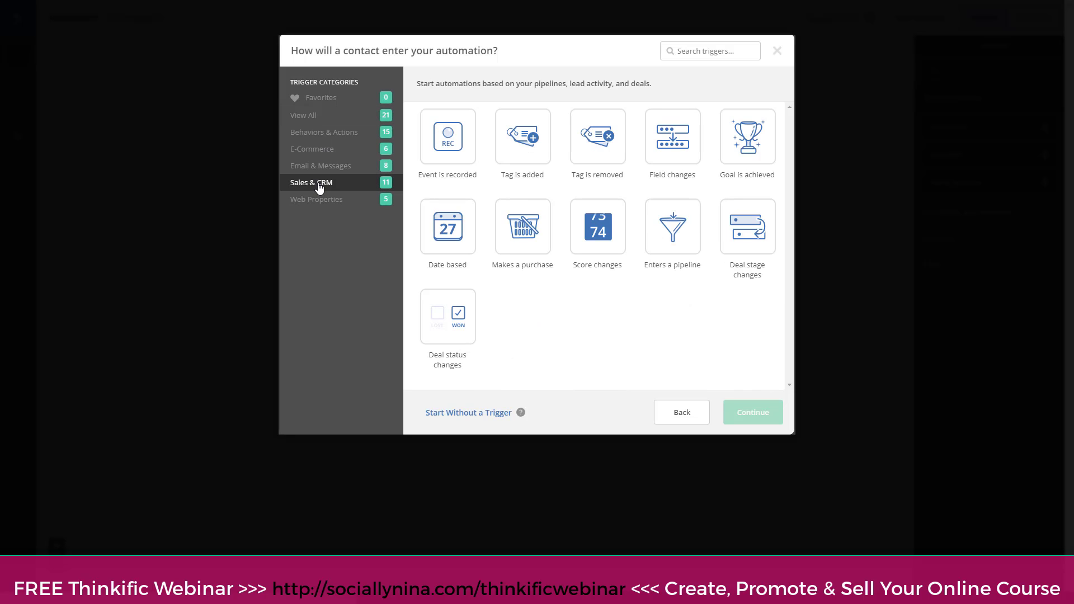
left_click(445, 159)
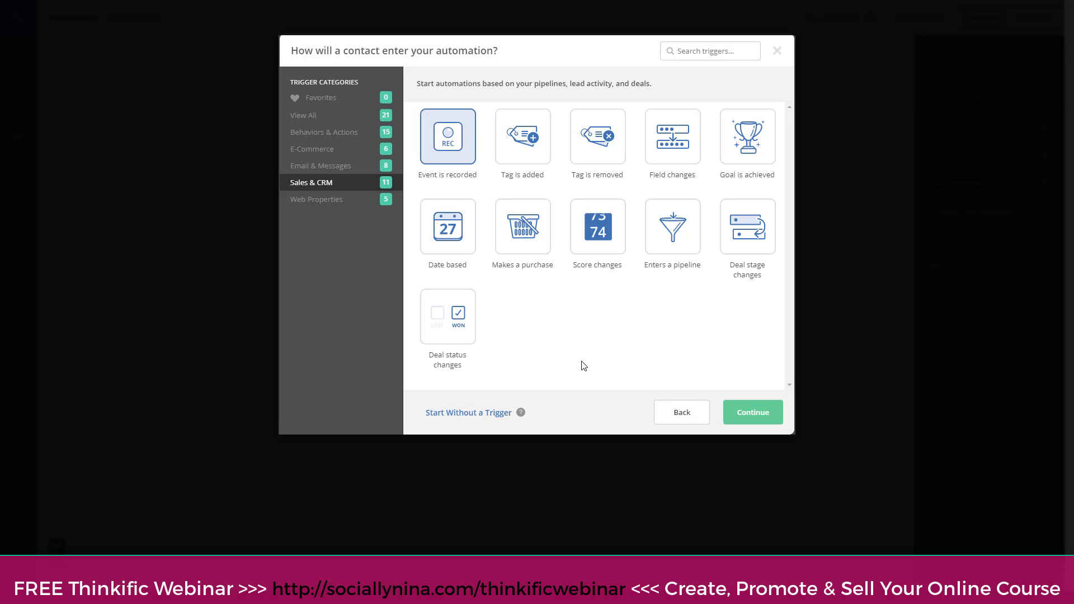
left_click(754, 419)
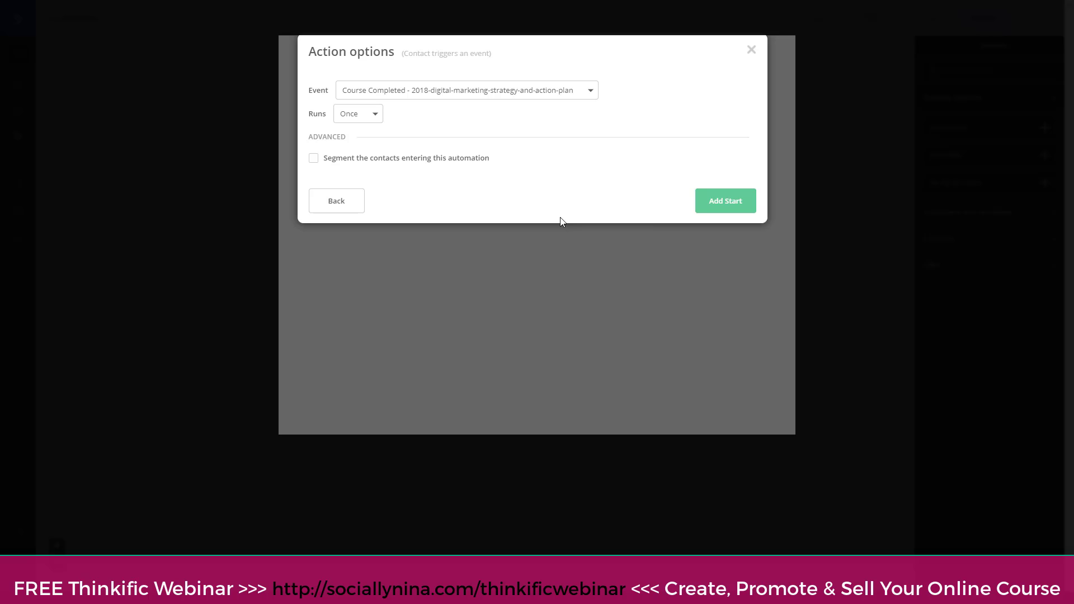
Set the trigger event to 'Enrolled in Course - pink-boss-academy', running Once, and add the start.
left_click(580, 91)
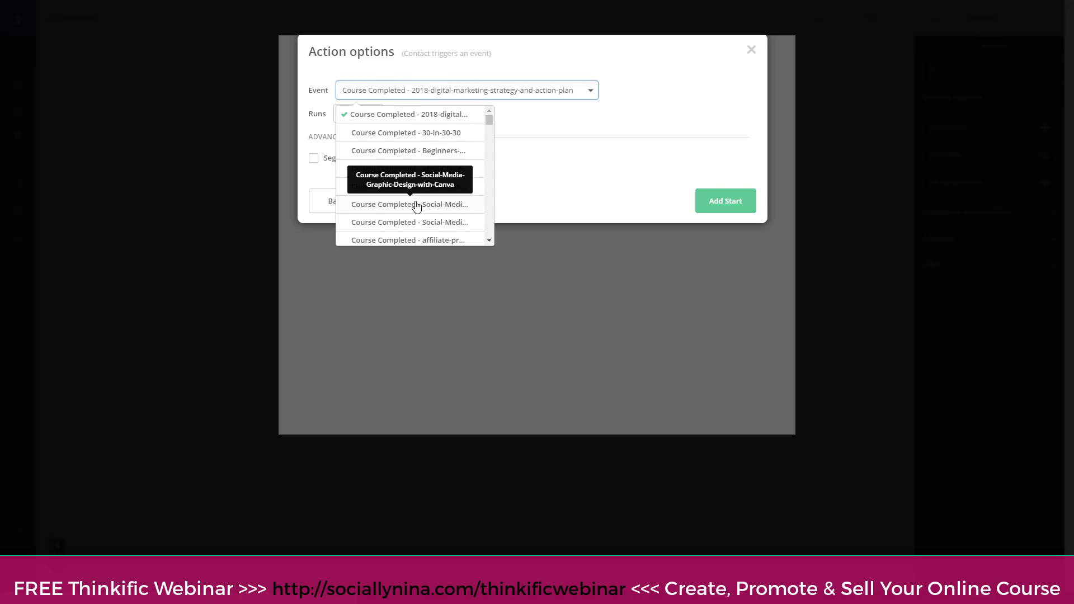
scroll(415, 207, "down", 5)
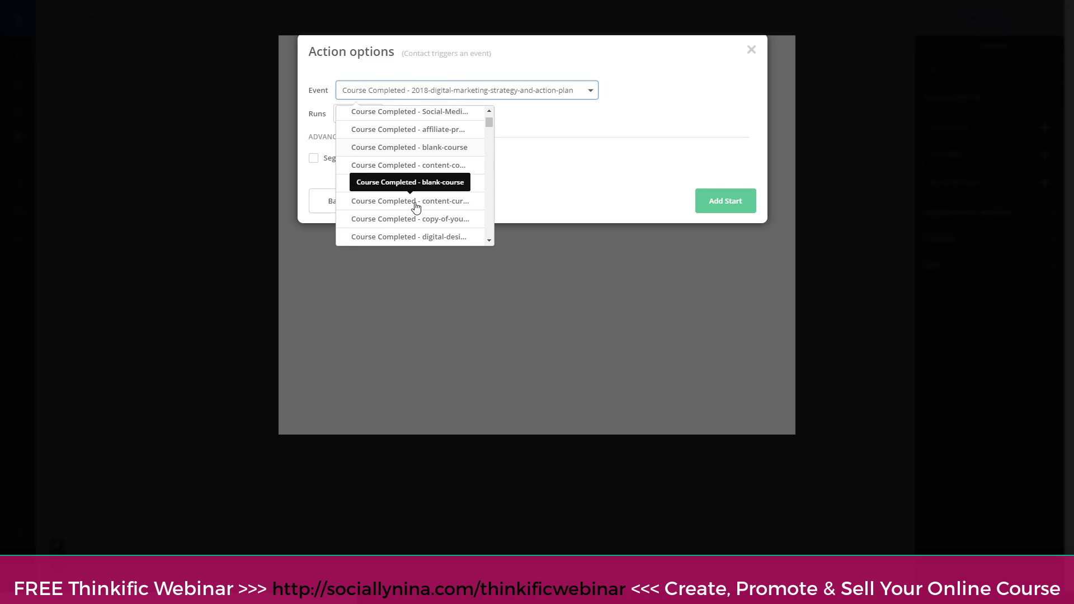
scroll(416, 207, "down", 4)
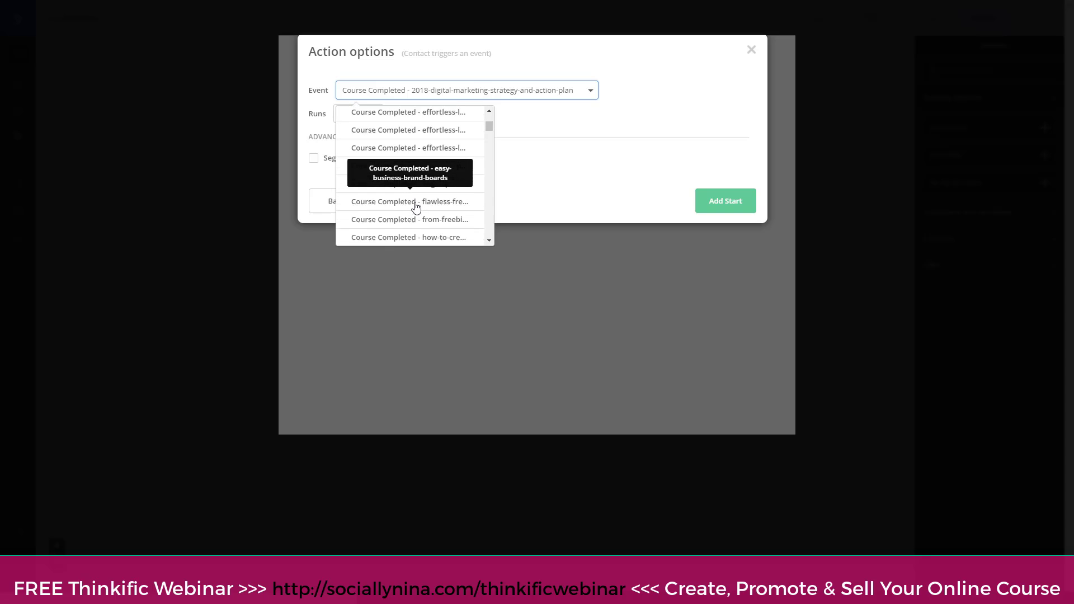
scroll(438, 201, "down", 3)
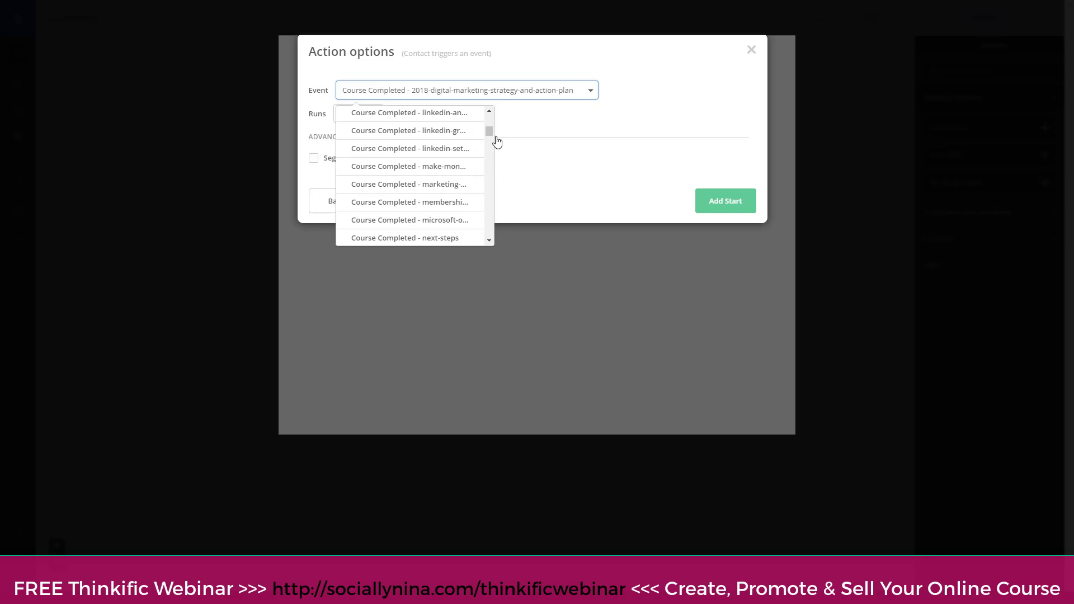
left_click_drag(489, 136, 478, 239)
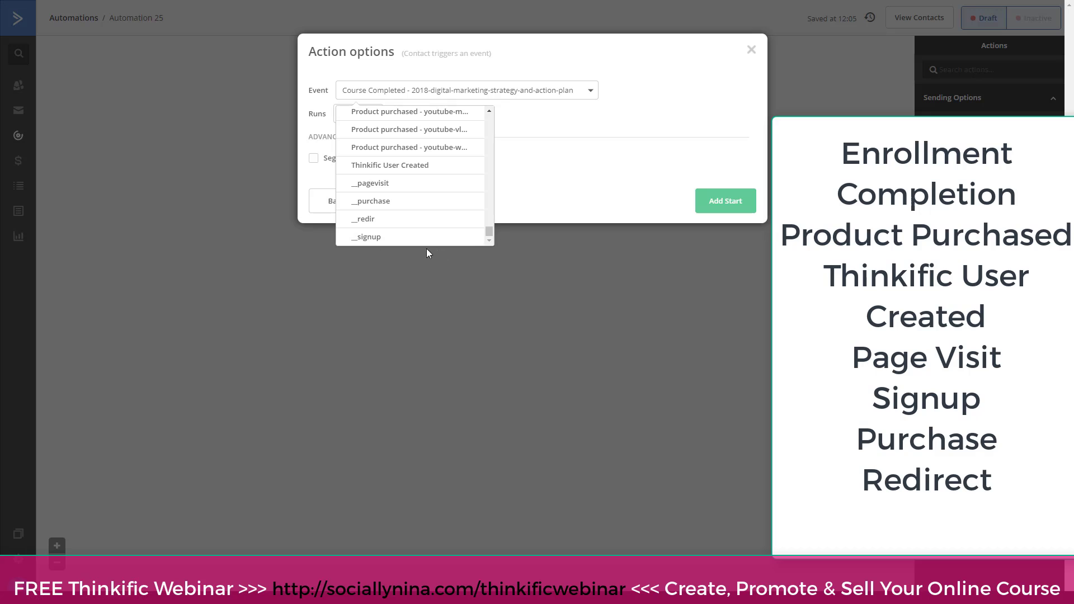
left_click(591, 171)
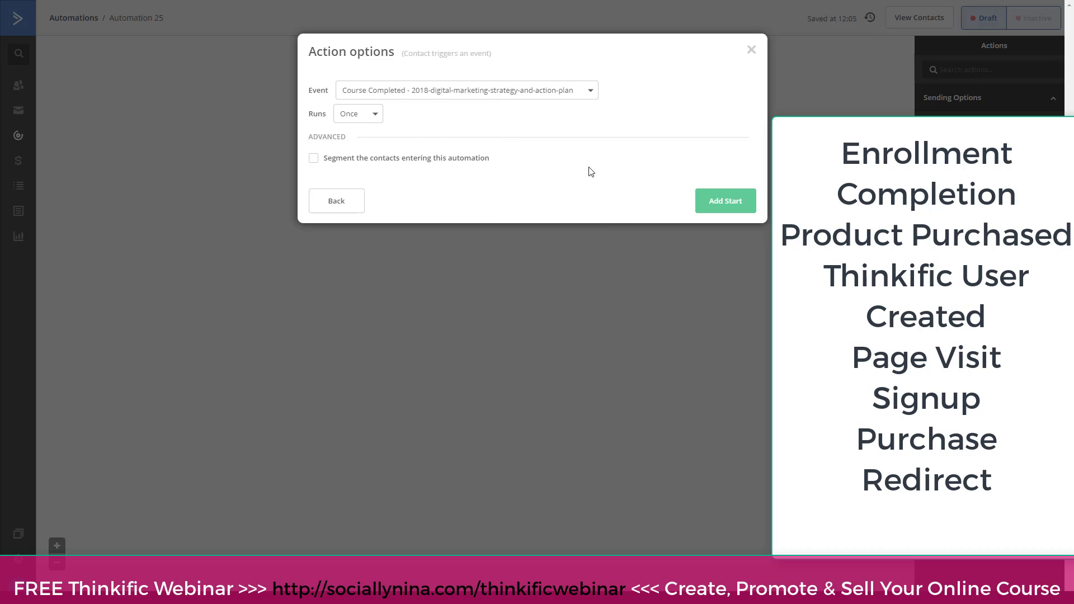
left_click(479, 102)
left_click_drag(487, 234, 483, 169)
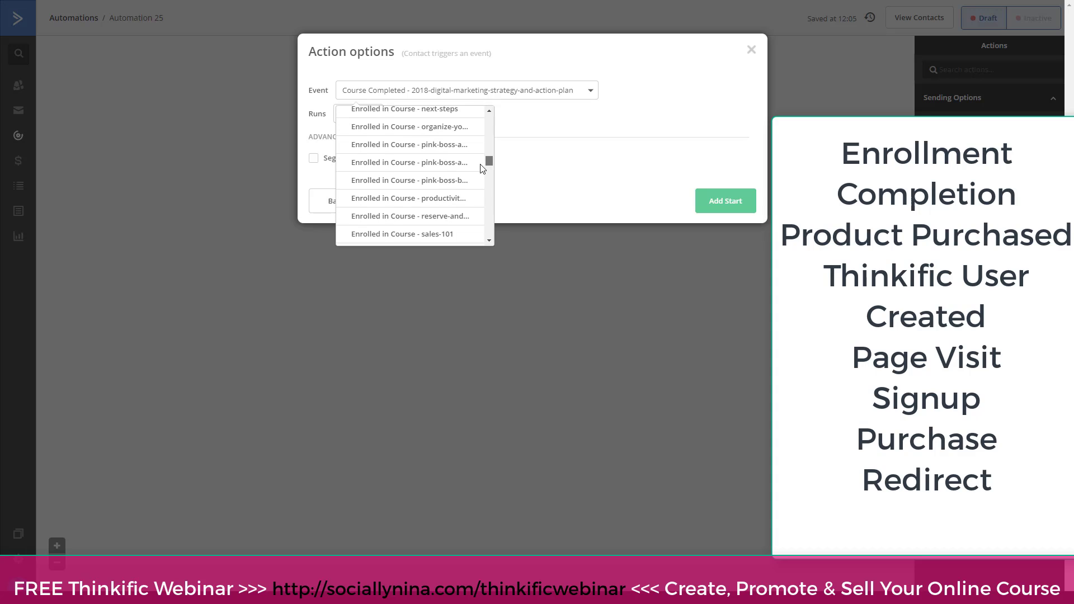
left_click(452, 146)
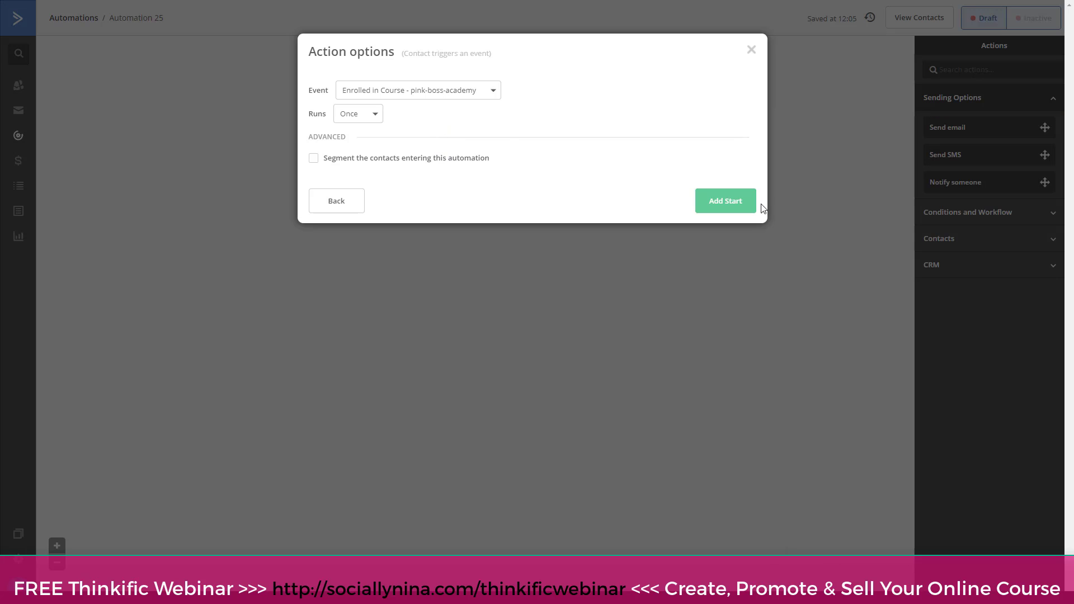
left_click(710, 207)
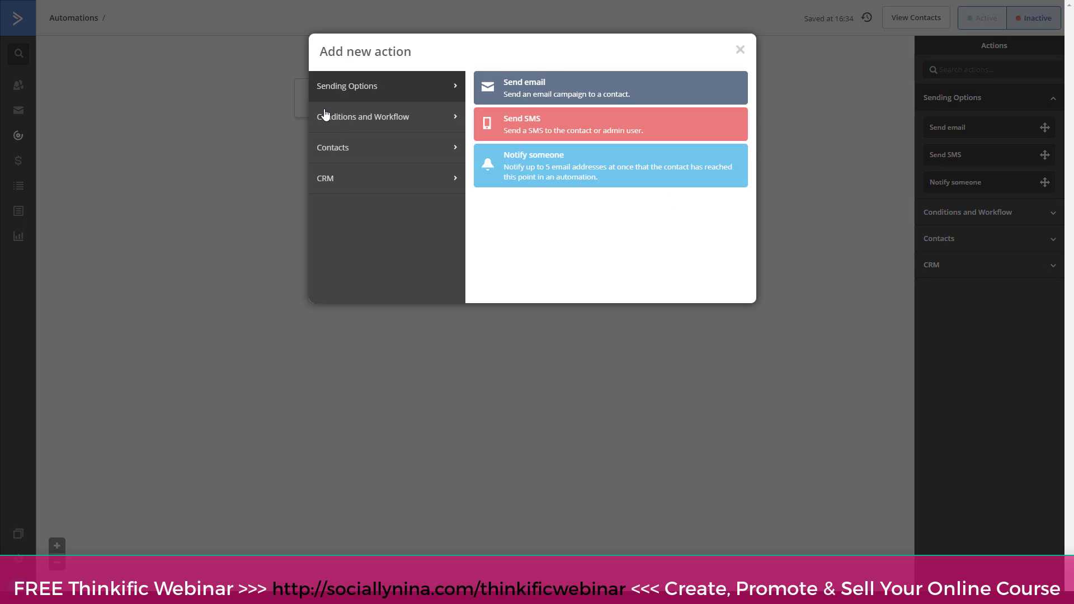
Add an If/Else step from Conditions and Workflow after the start trigger.
left_click(422, 123)
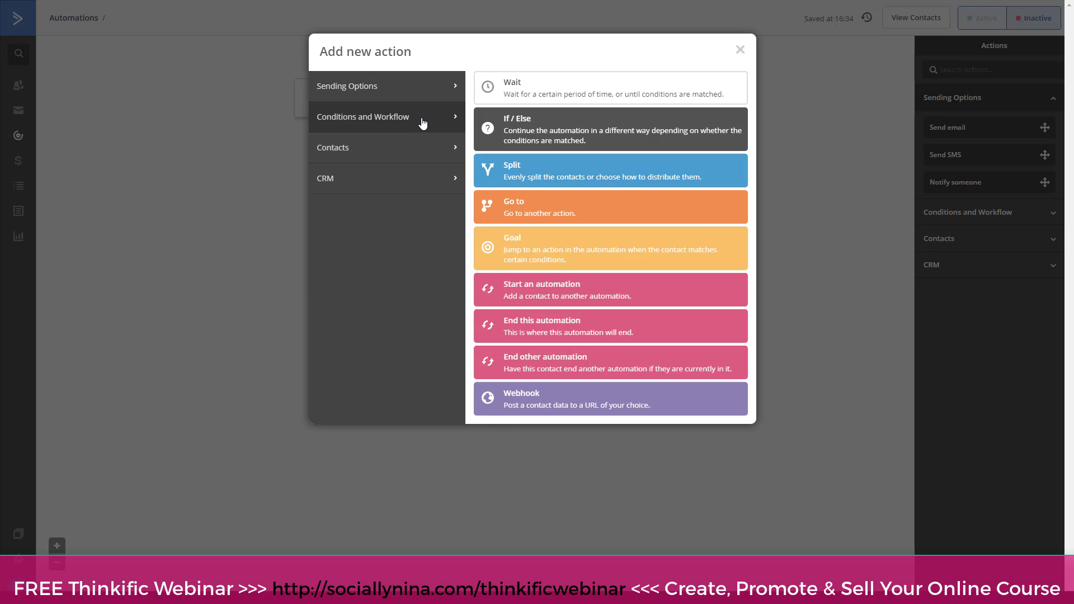
left_click(543, 135)
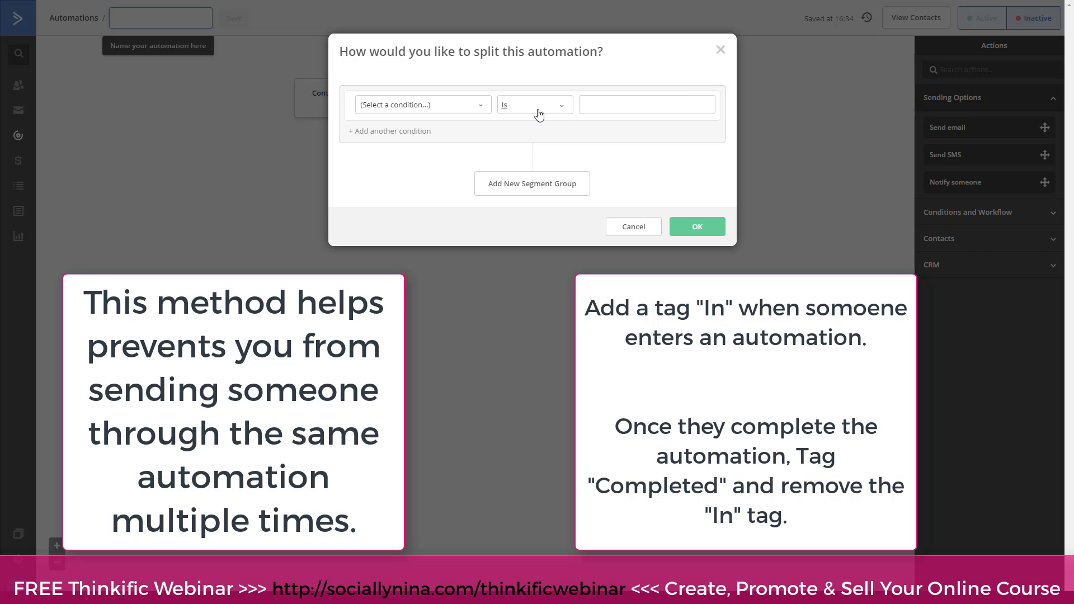
Make the If/Else condition a Tag check and search tags for 'IN LIT Course'.
left_click(458, 110)
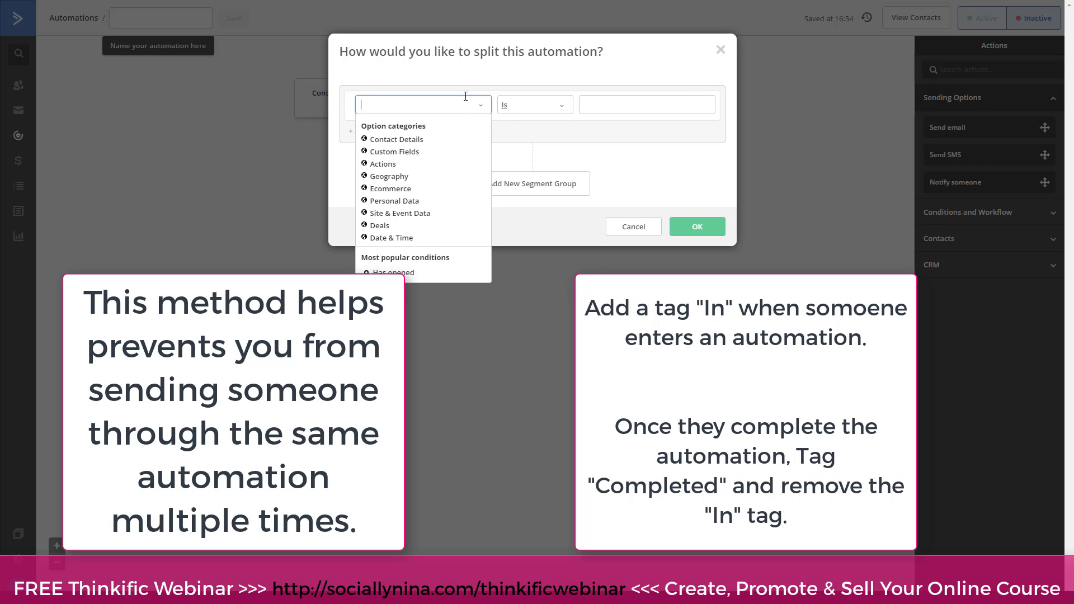
type("ta")
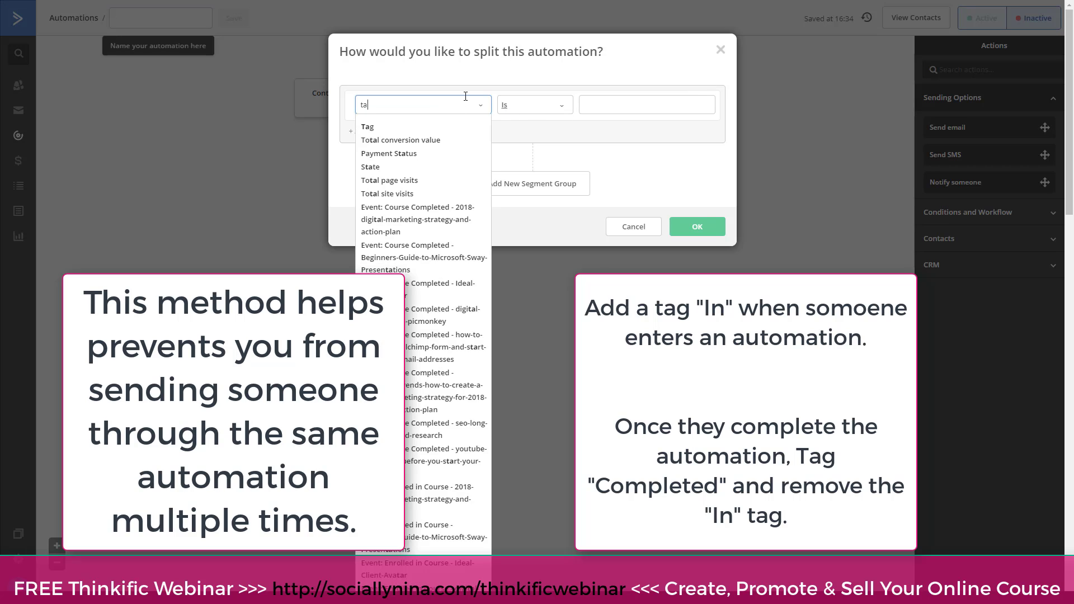
left_click(411, 127)
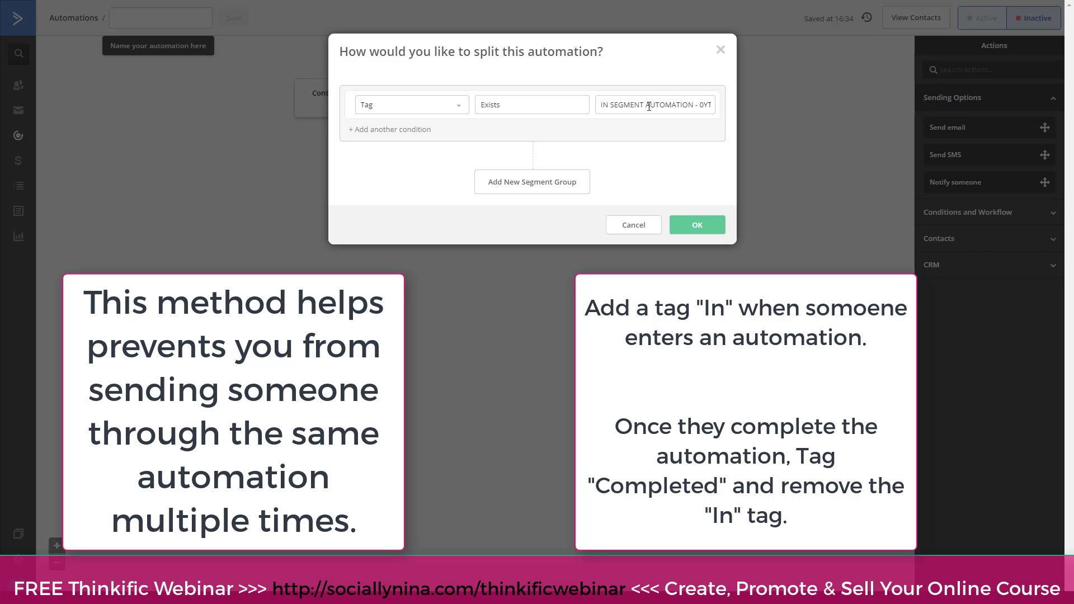
left_click(613, 106)
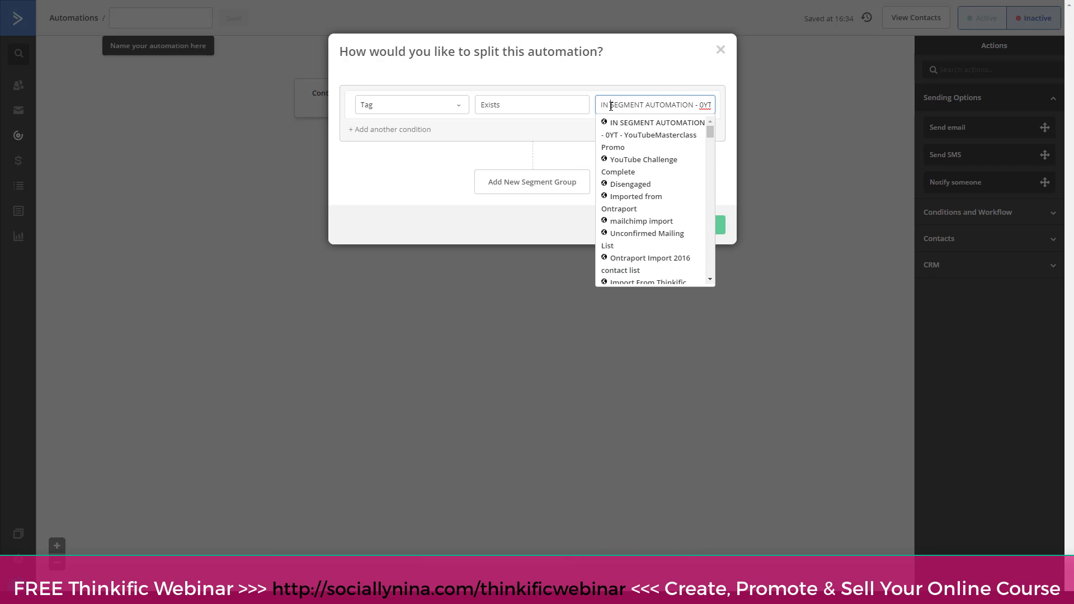
left_click_drag(611, 106, 761, 98)
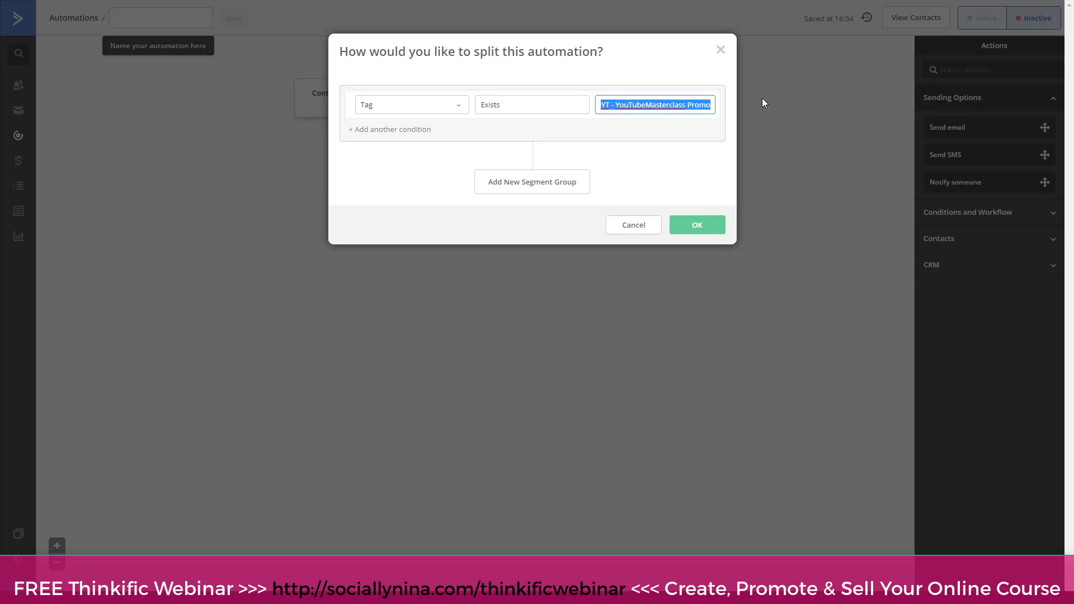
type("IN ")
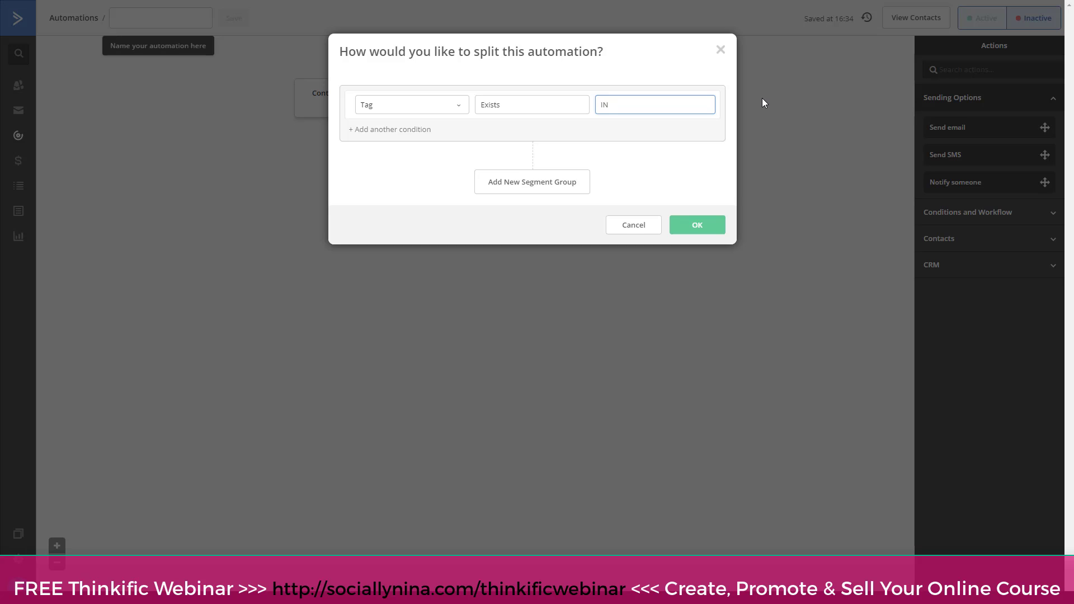
type("LIT Course")
key("Return")
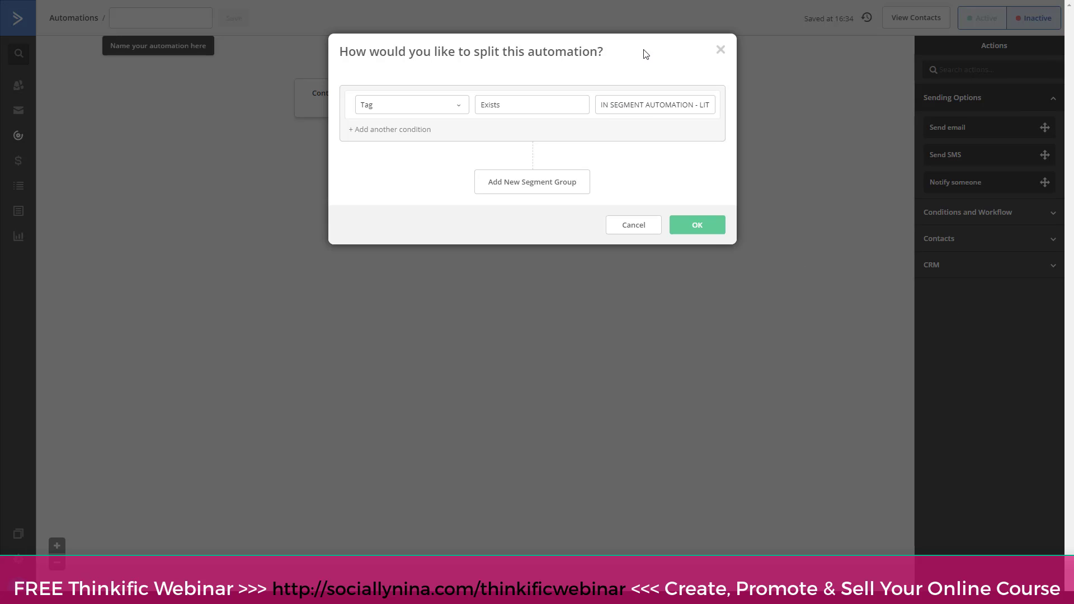
Use the tag 'IN SEGMENT AUTOMATION - LIT - PBA - Enrollment' and confirm the condition.
left_click(620, 112)
left_click(649, 106)
left_click(660, 110)
key("shift+Home")
left_click(690, 104)
left_click(694, 105)
left_click(699, 105)
left_click_drag(699, 105, 726, 110)
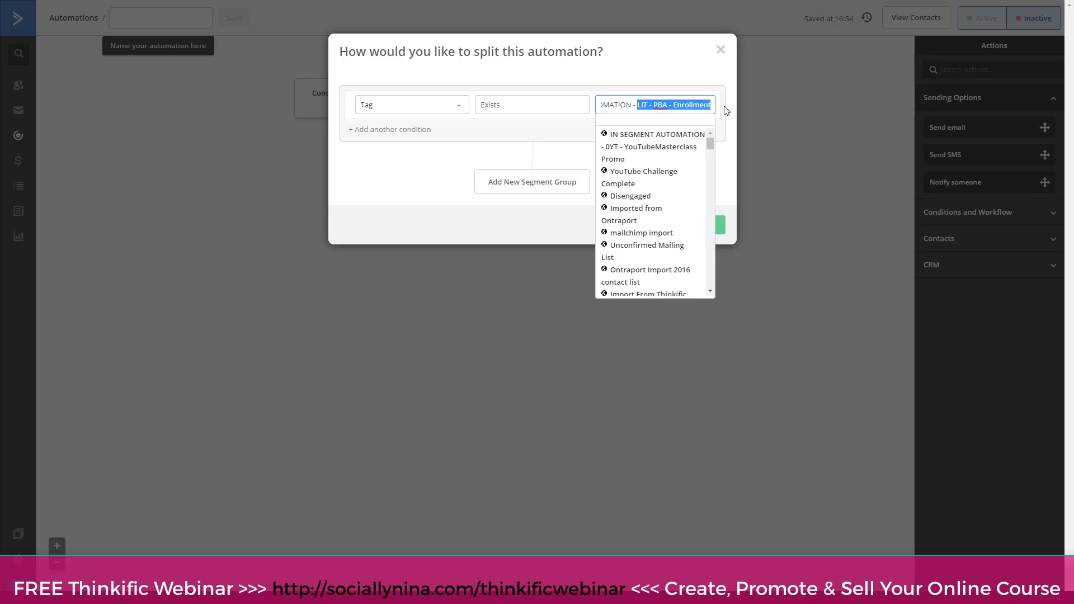
left_click(671, 70)
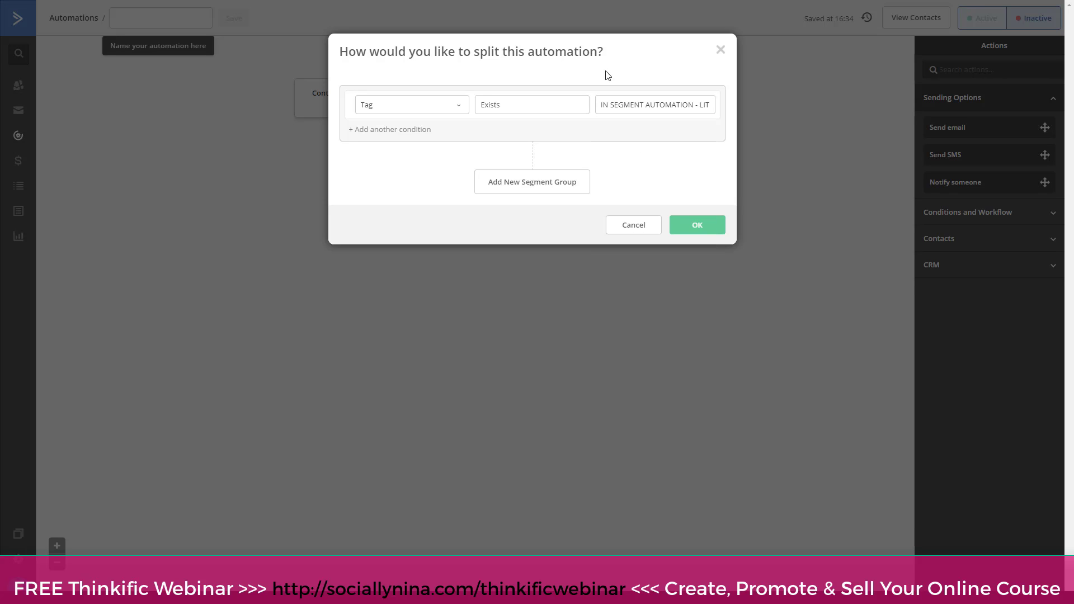
left_click(698, 225)
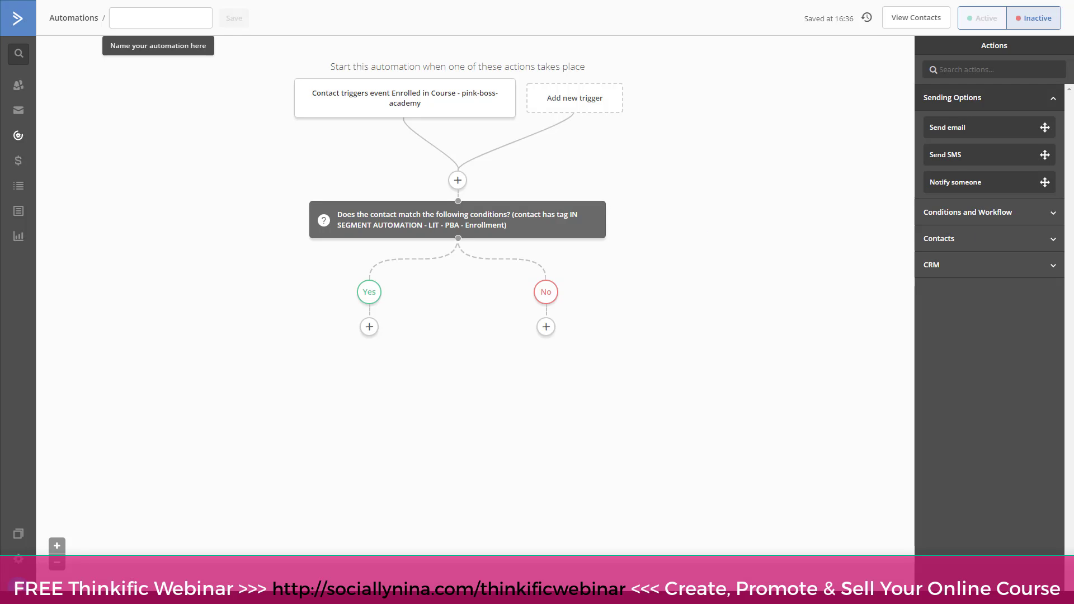
Put 'End this automation' under Yes and an Add tag action for the Enrollment tag under No.
mouse_move(358, 98)
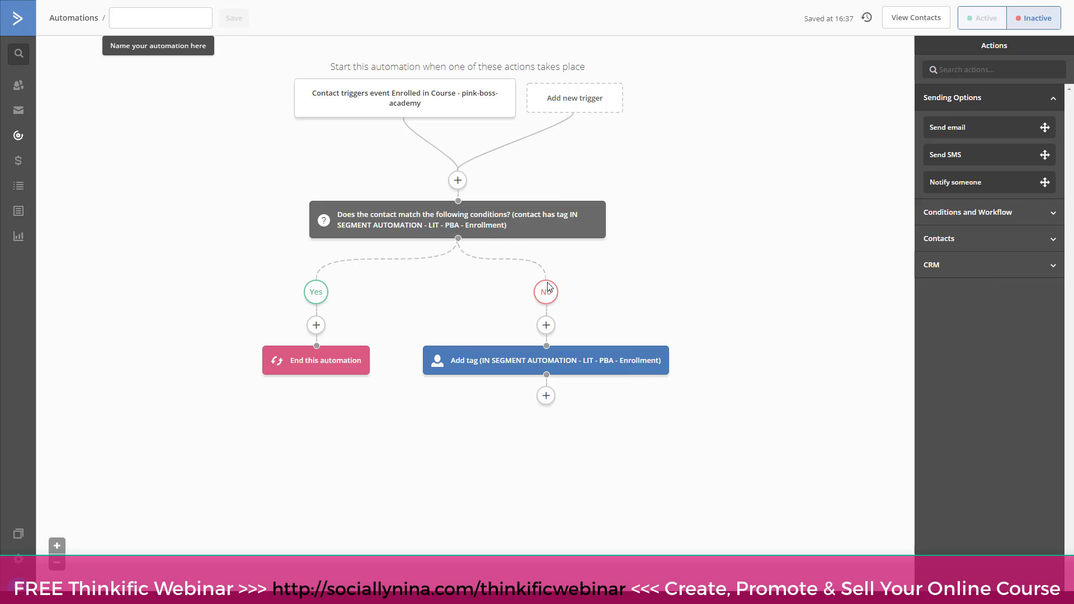
mouse_move(488, 368)
mouse_move(558, 361)
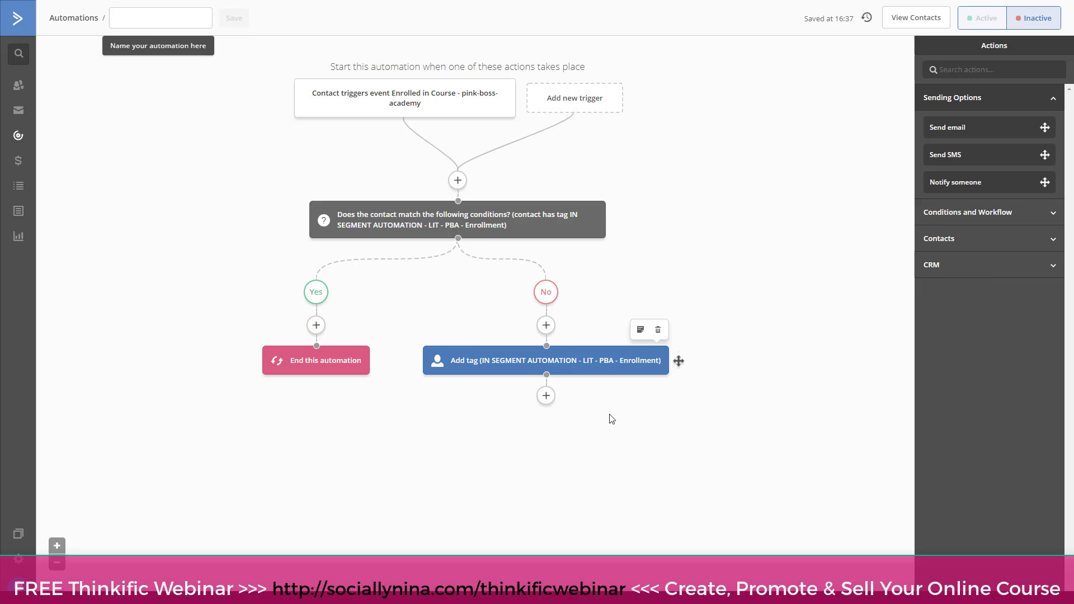
mouse_move(593, 370)
mouse_move(315, 365)
Start a Contacts > Subscribe step after Add tag, browse the lists, then cancel it.
left_click(545, 396)
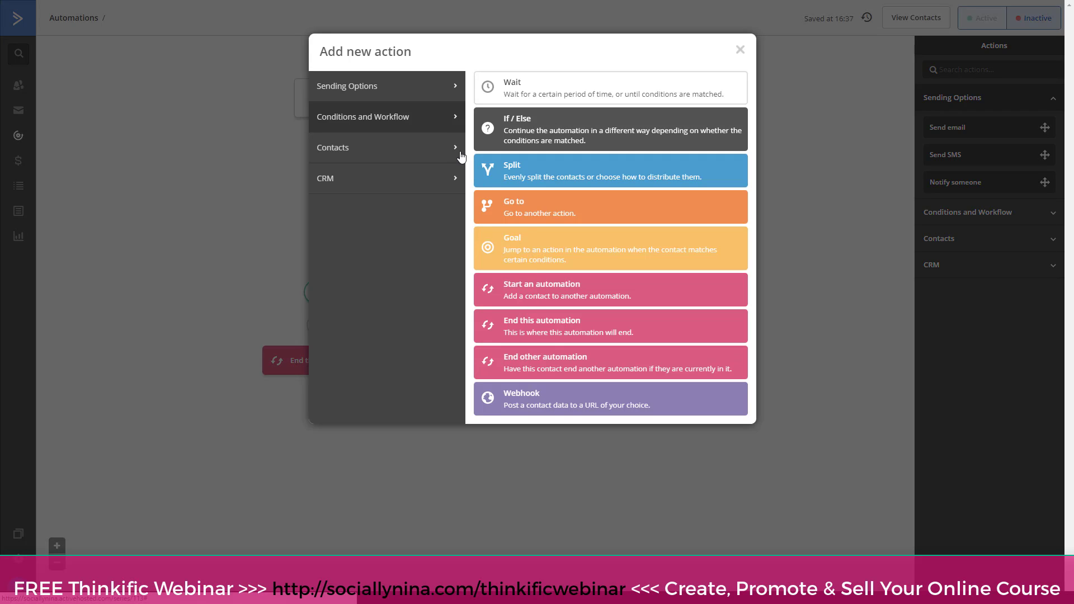
left_click(396, 146)
left_click(515, 104)
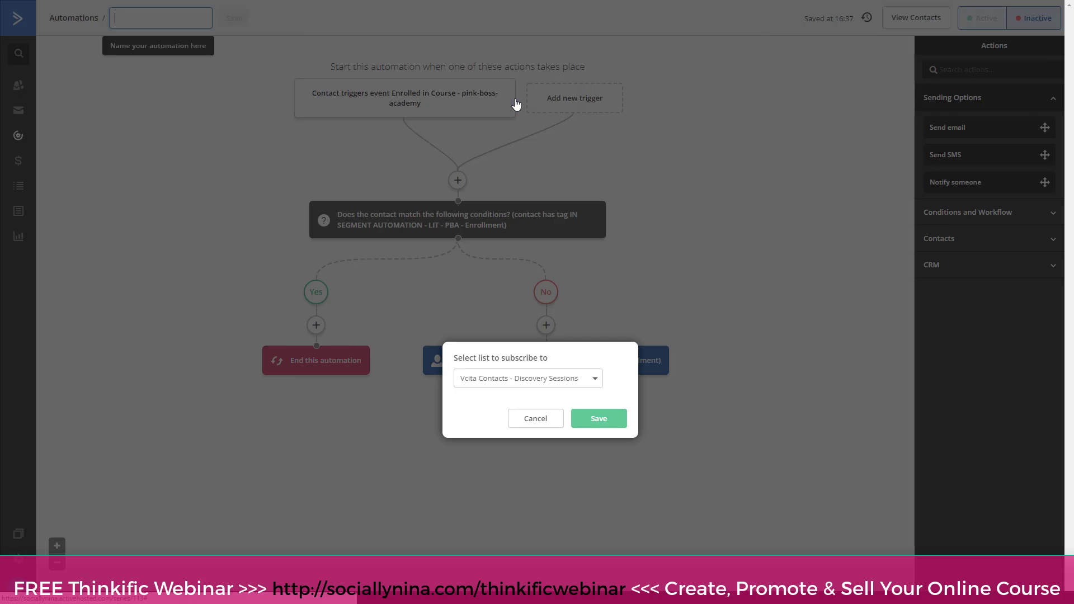
left_click(532, 380)
scroll(576, 424, "down", 10)
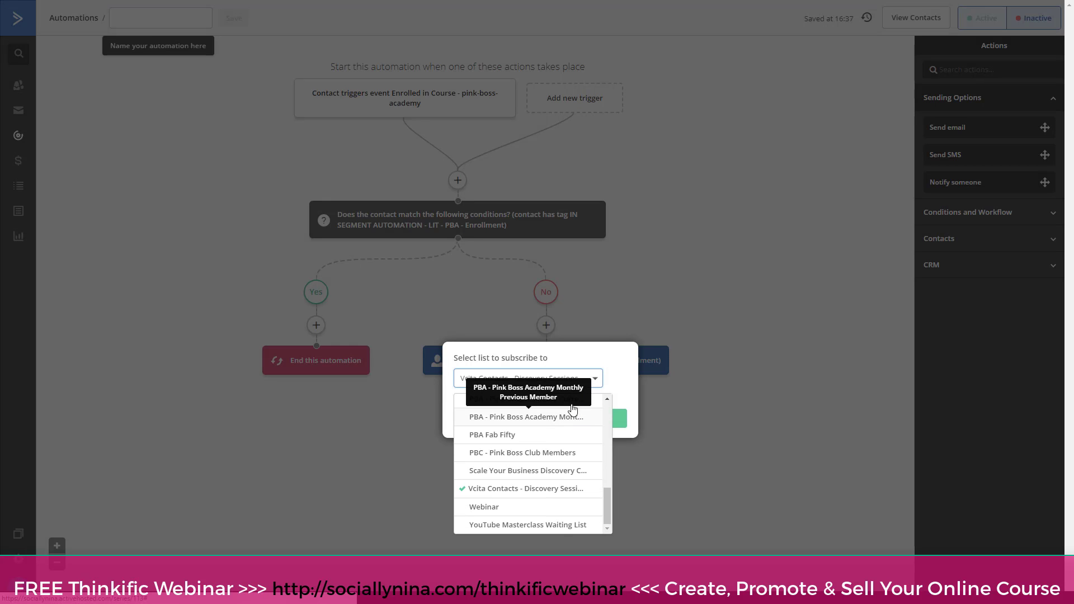
left_click(988, 361)
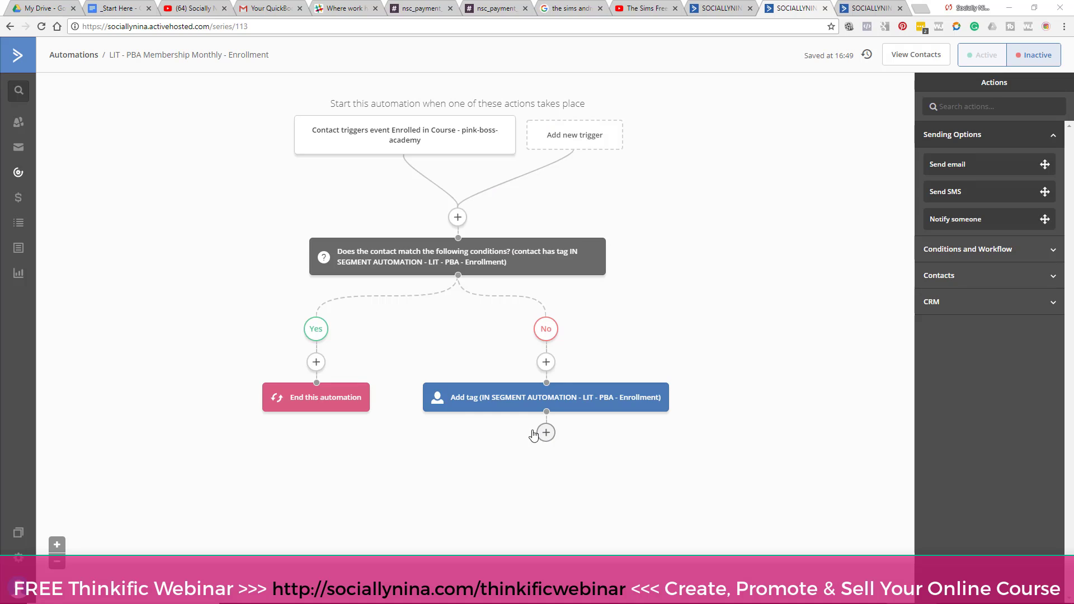
After Add tag, subscribe the contact to the LIT Course - Pink Boss Academy Membership list.
mouse_move(522, 408)
left_click(545, 432)
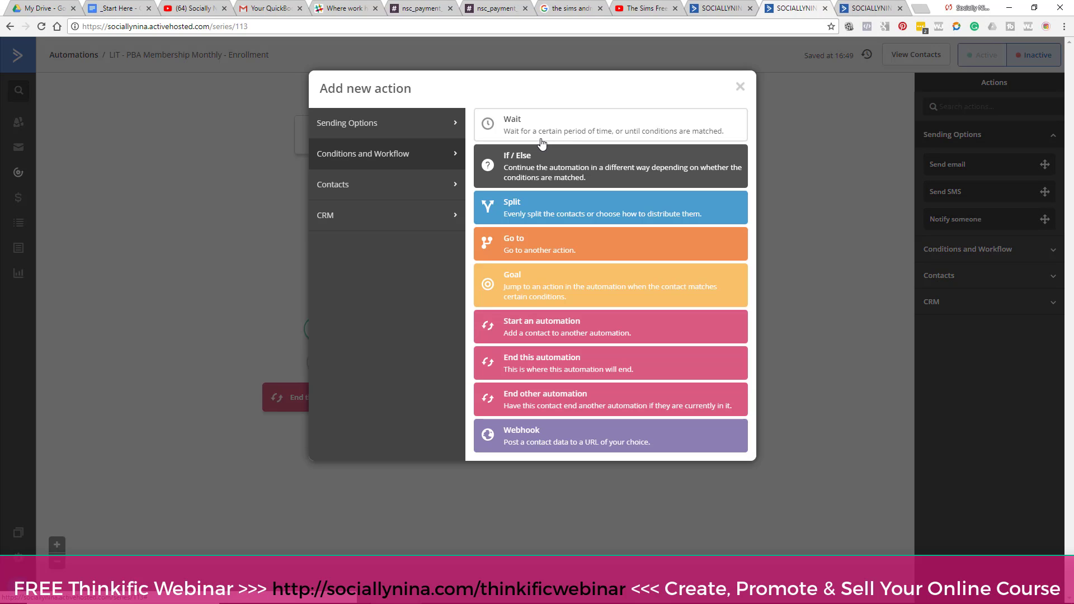
left_click(370, 195)
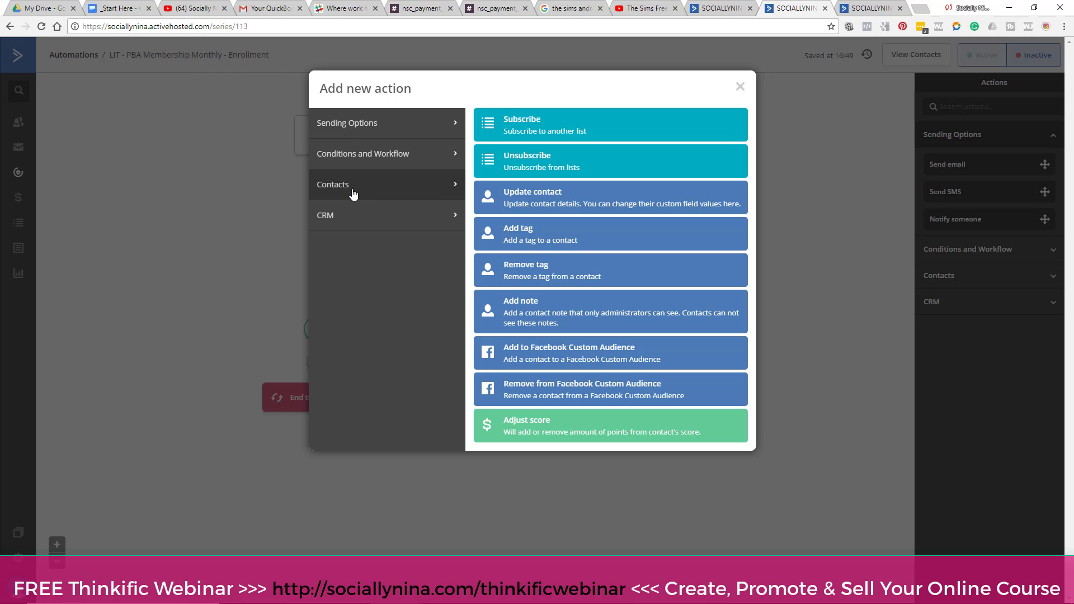
left_click(519, 132)
left_click(560, 415)
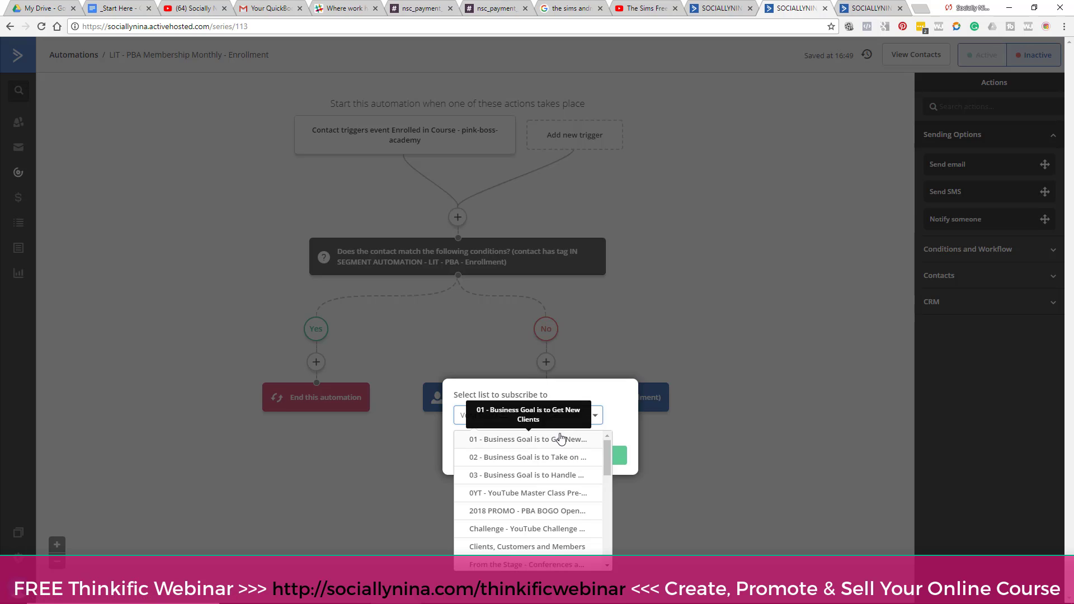
scroll(551, 480, "down", 3)
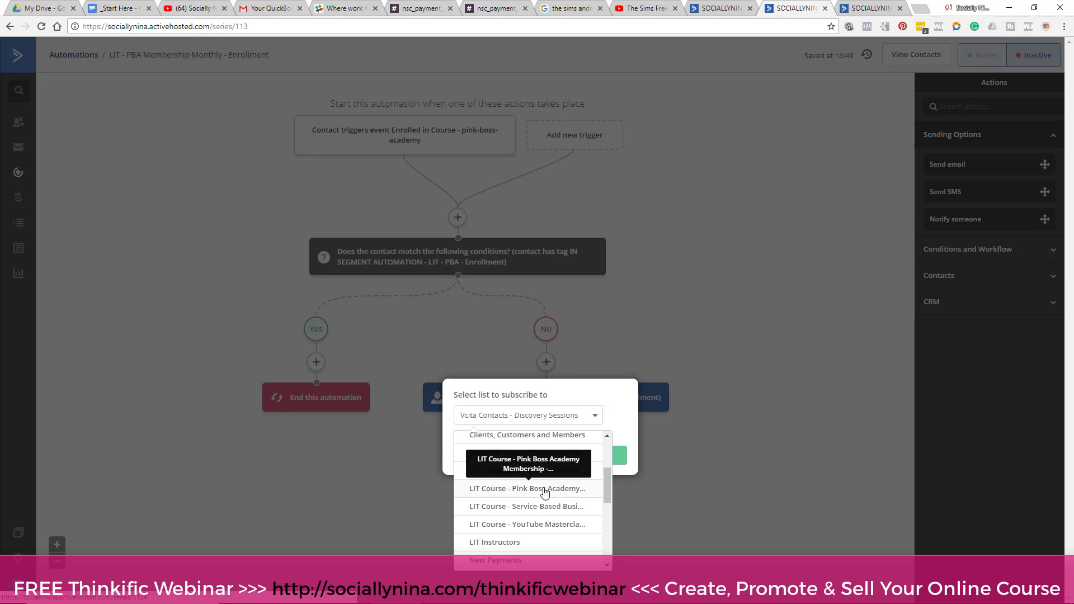
left_click(547, 489)
left_click(596, 468)
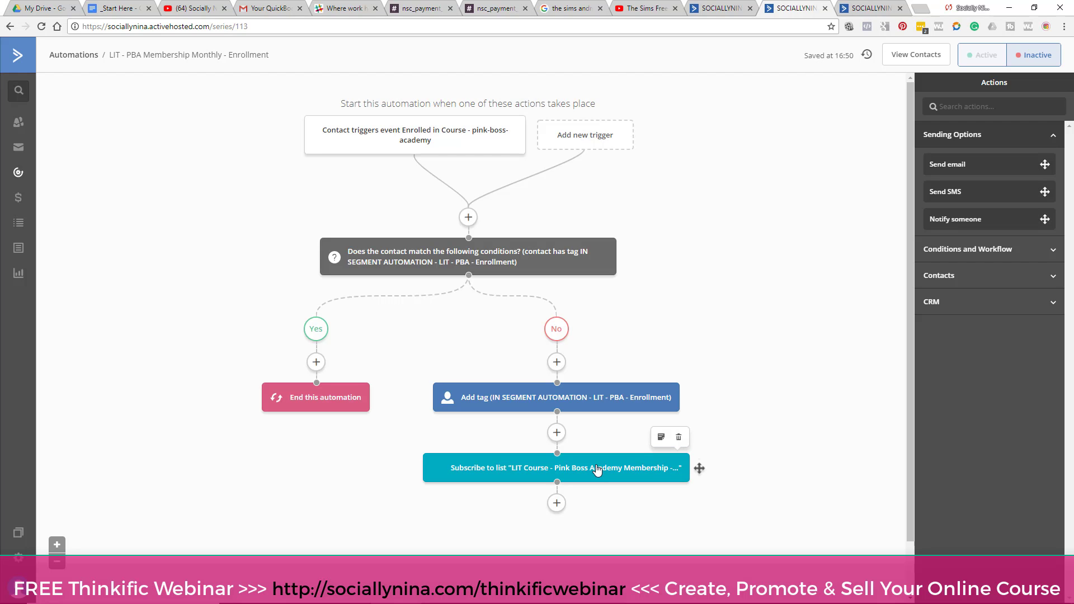
Add an 'End this automation' step after the list subscription.
scroll(598, 445, "down", 2)
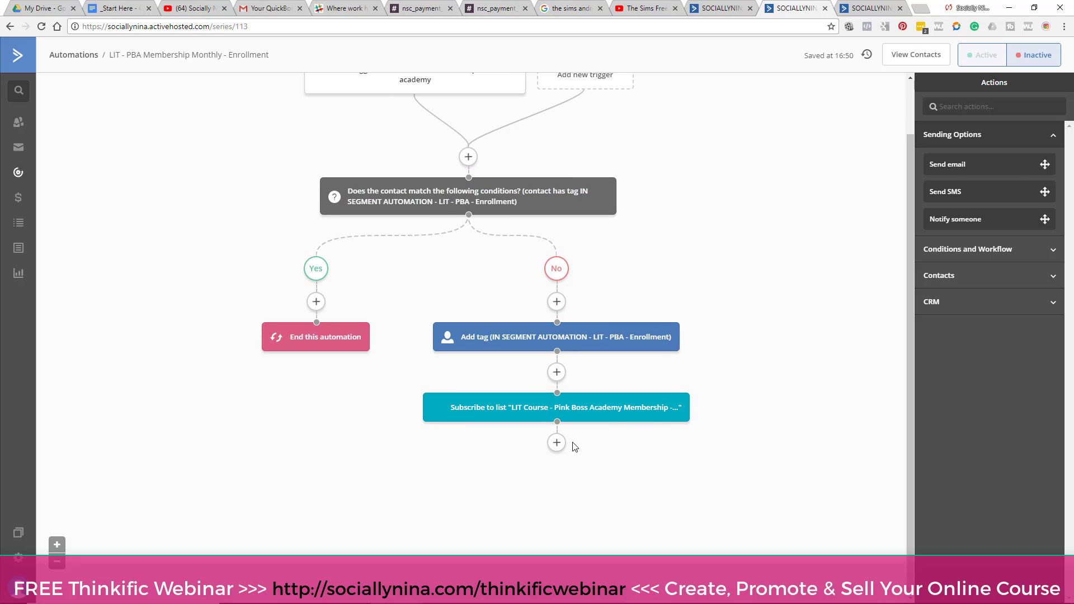
left_click(557, 443)
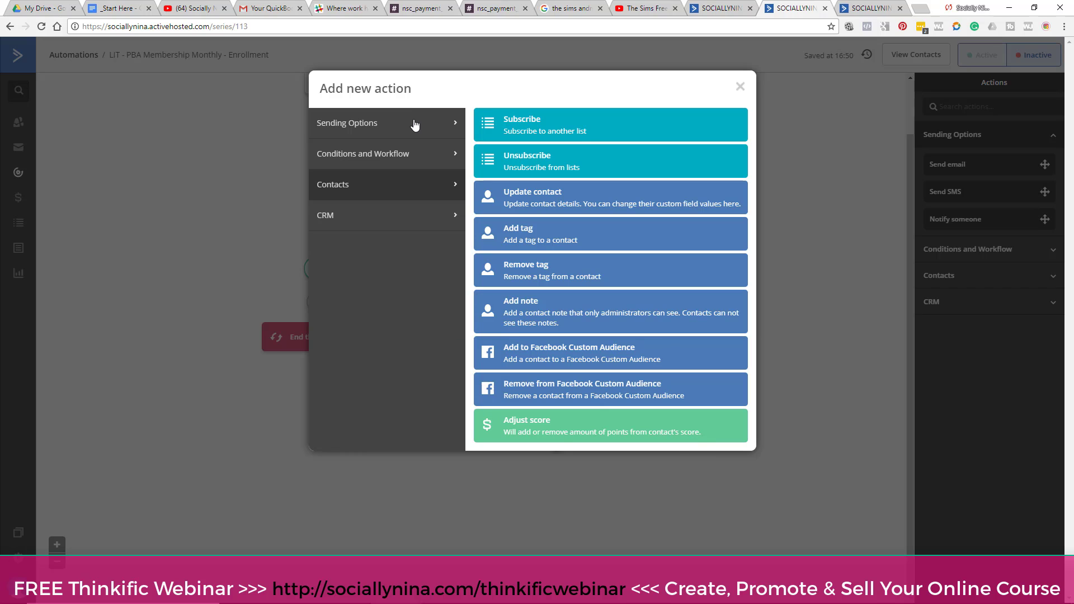
mouse_move(408, 154)
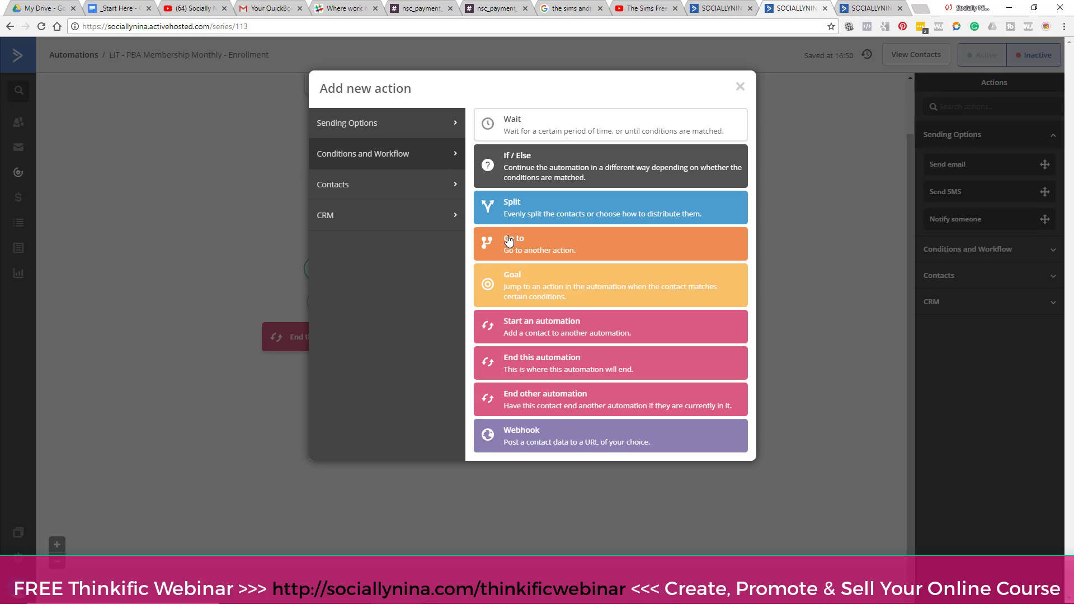
left_click(552, 356)
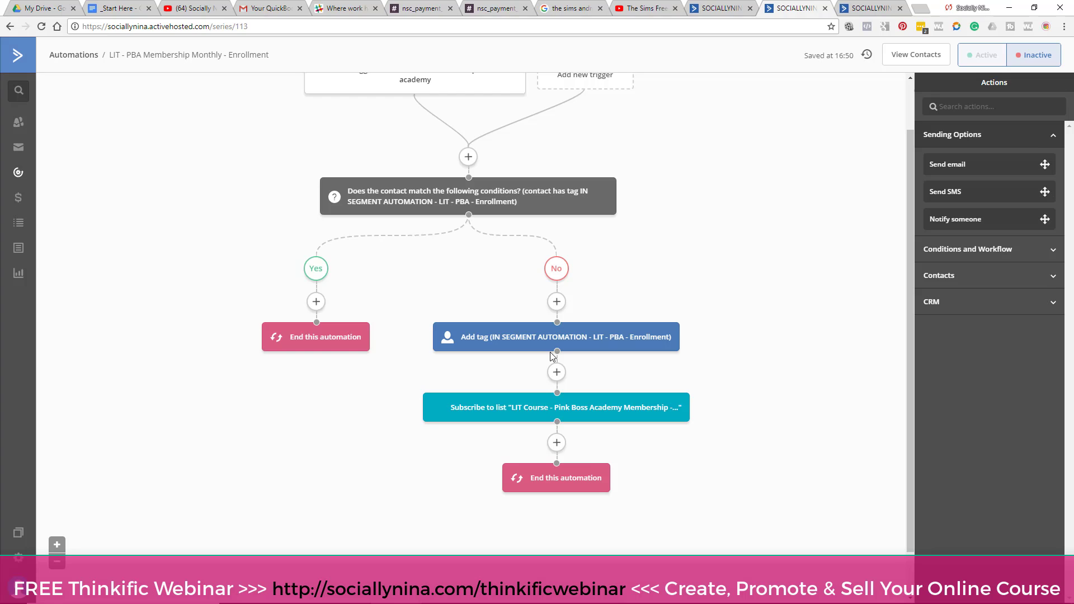
scroll(639, 229, "up", 1)
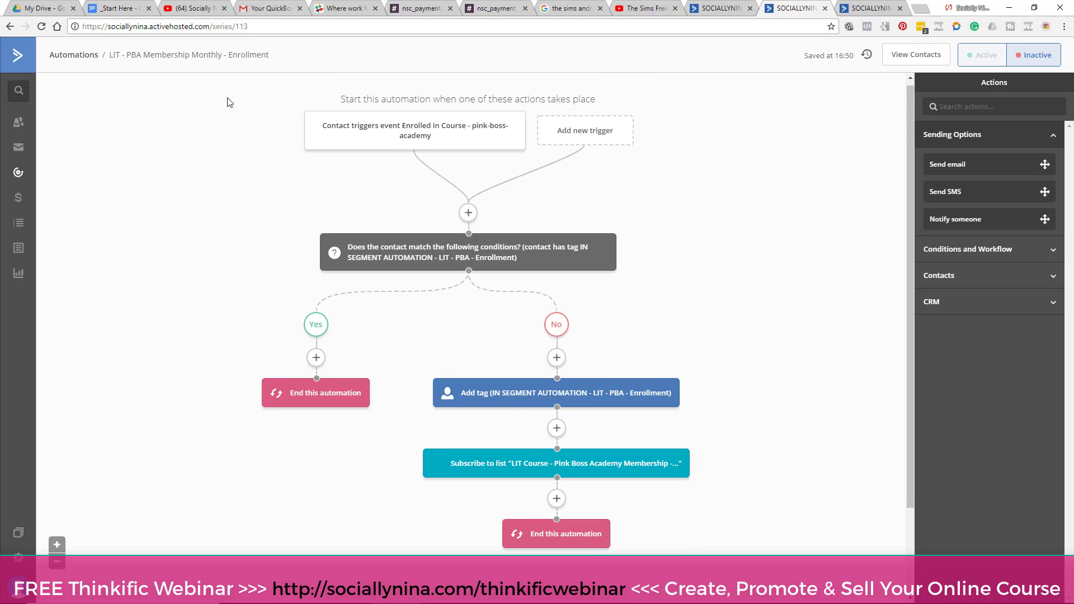
mouse_move(383, 127)
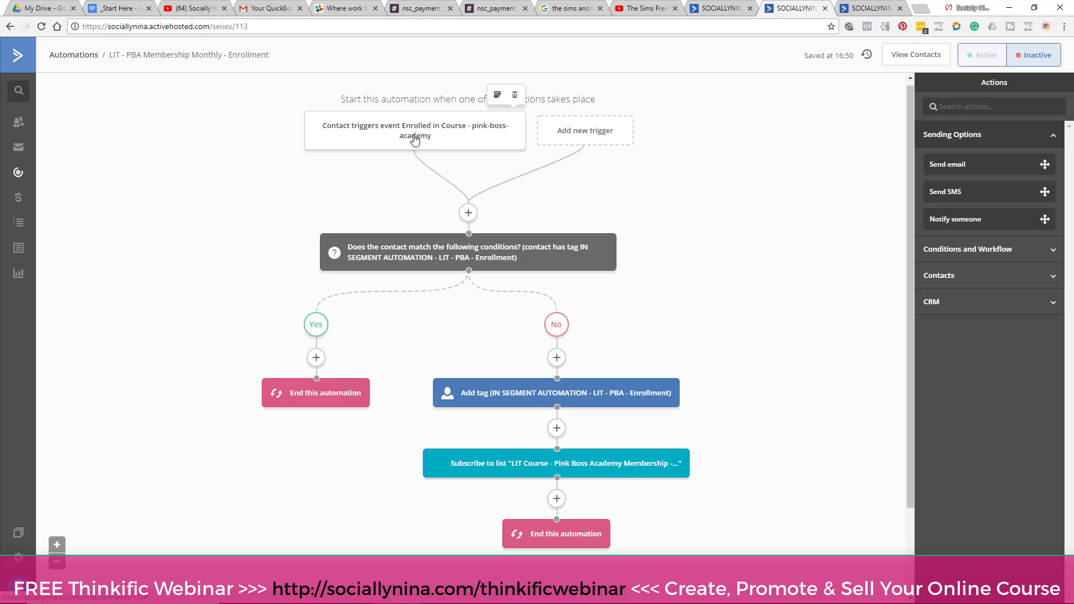
mouse_move(400, 252)
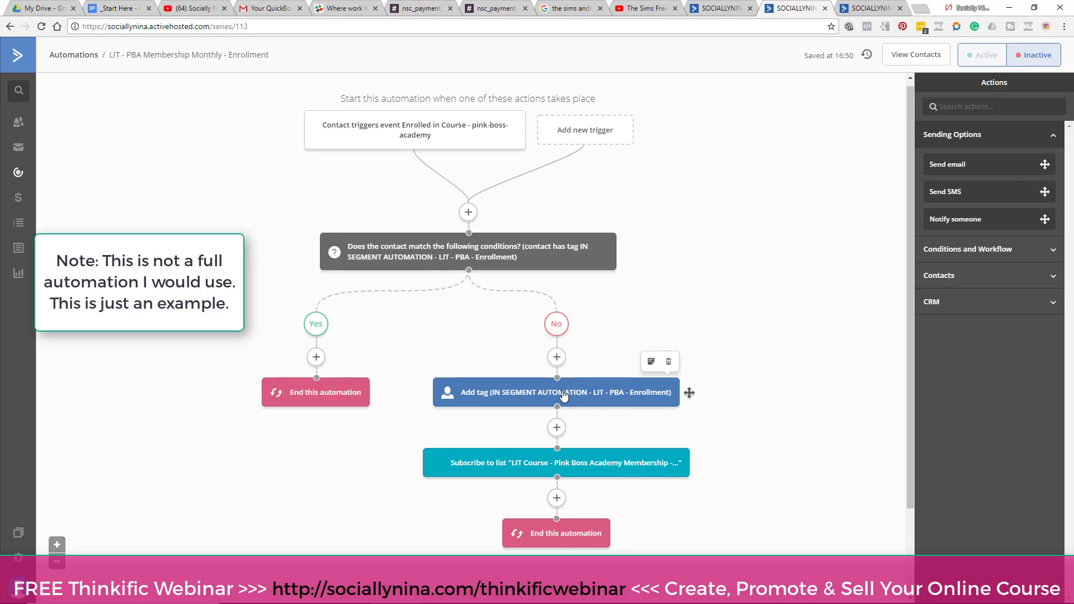
scroll(562, 394, "down", 1)
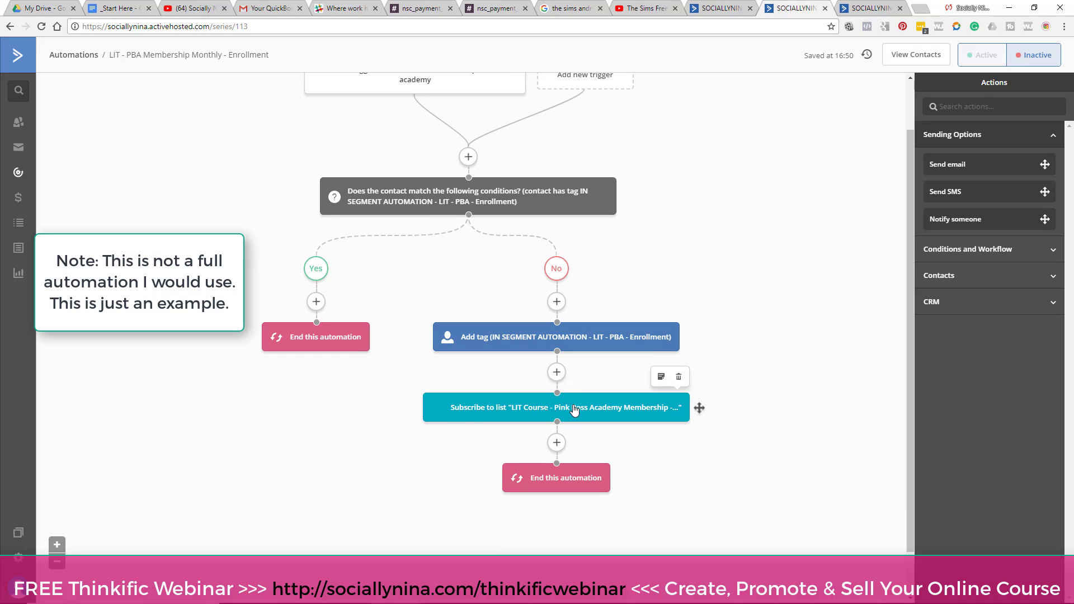